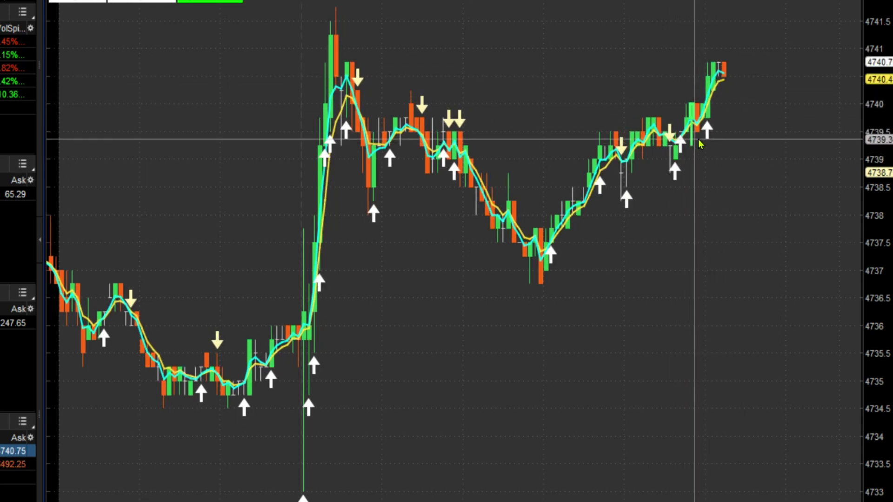
Start a single price alert on /MESH24 from the chart and open the STUDY trigger's Study Alerts editor
right_click(630, 158)
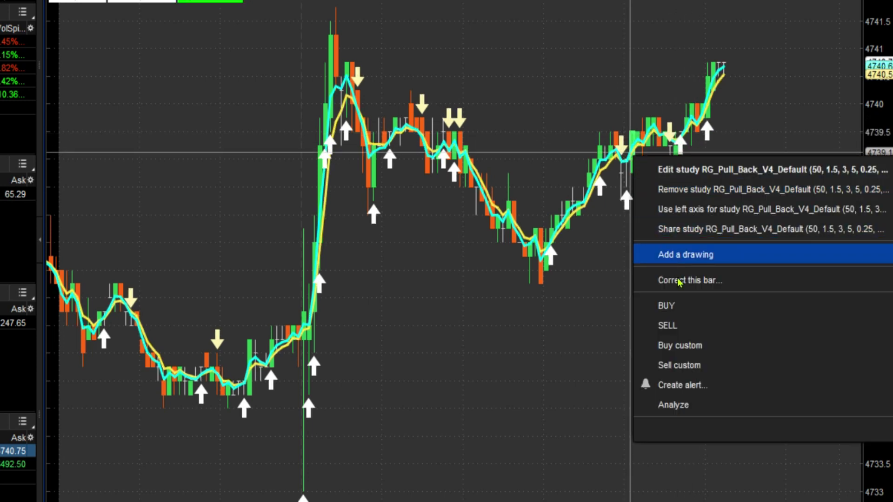
mouse_move(690, 387)
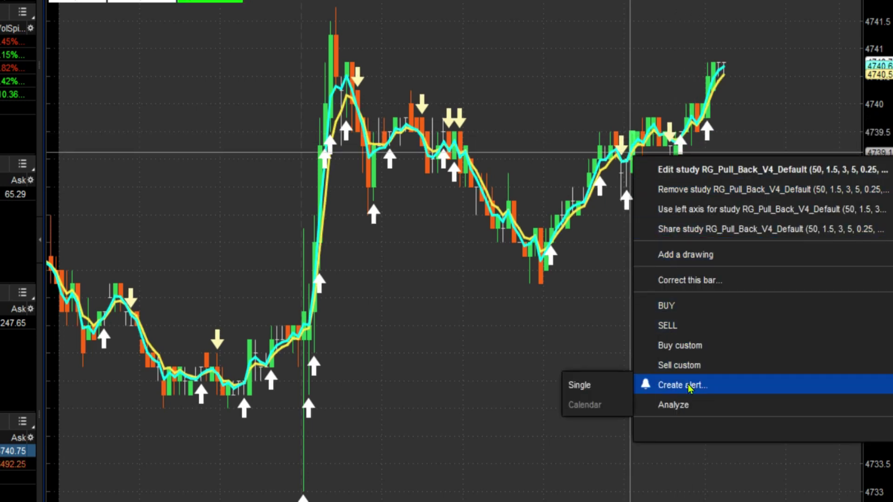
click(602, 392)
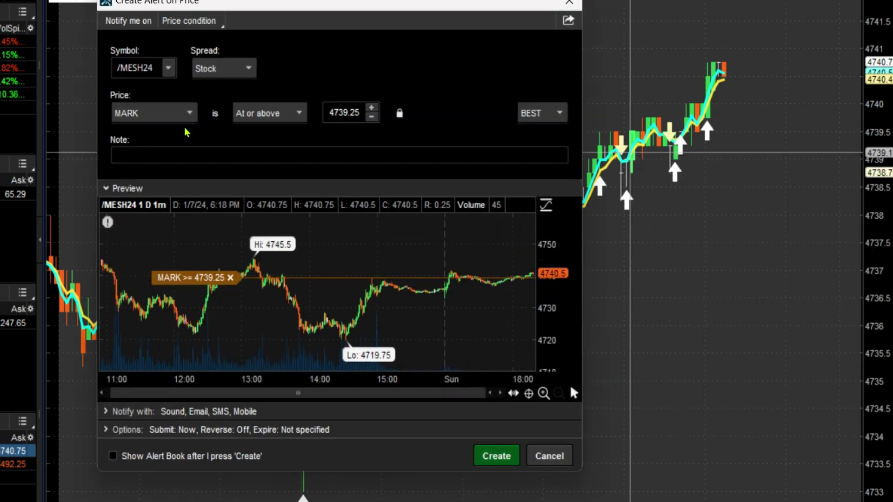
click(144, 120)
mouse_move(154, 241)
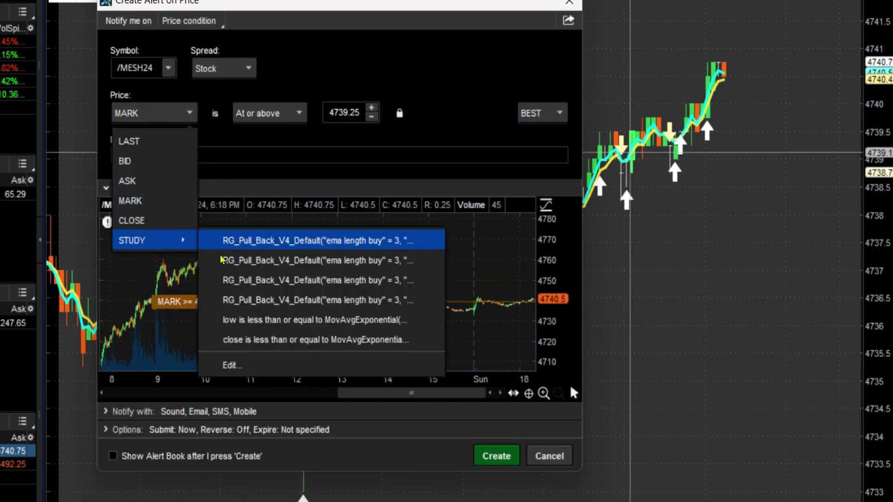
click(243, 367)
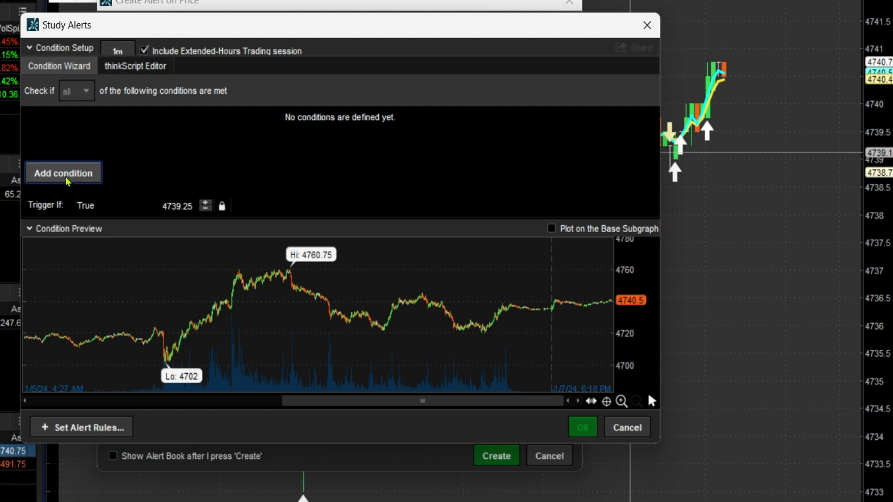
Add a Study condition using RG_Pull_Back_V4_Default, found by searching 'rg'
click(67, 181)
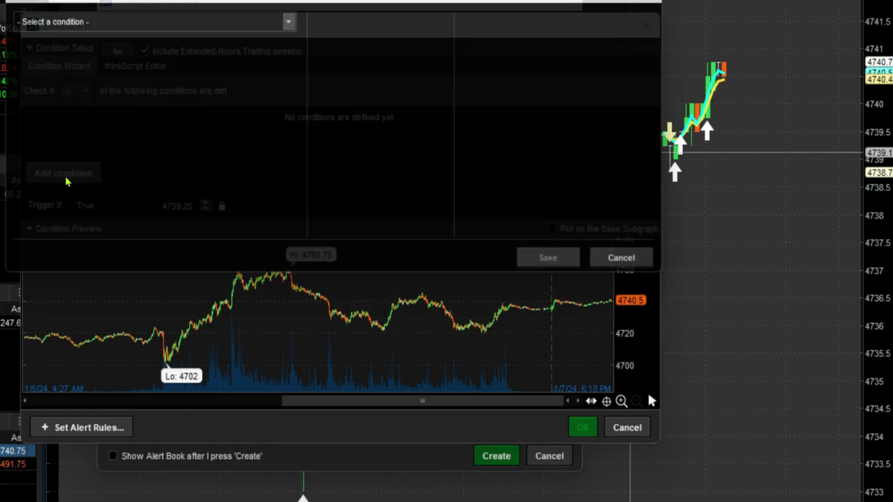
click(122, 41)
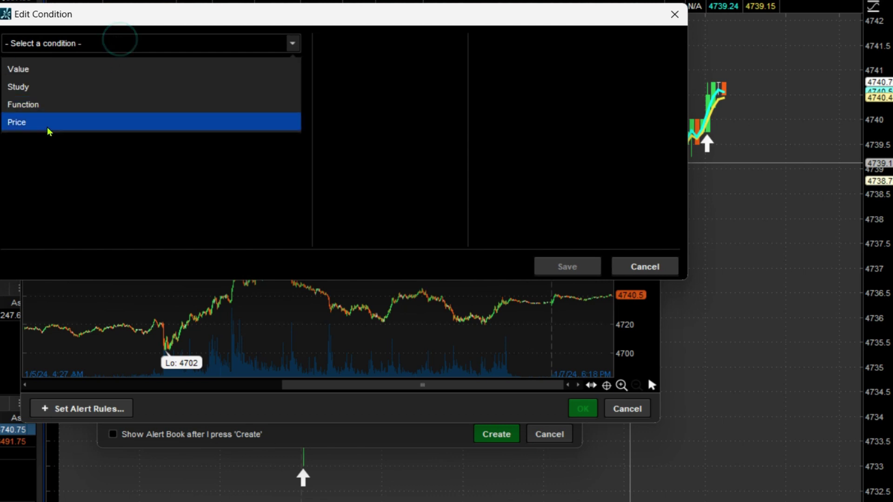
click(40, 91)
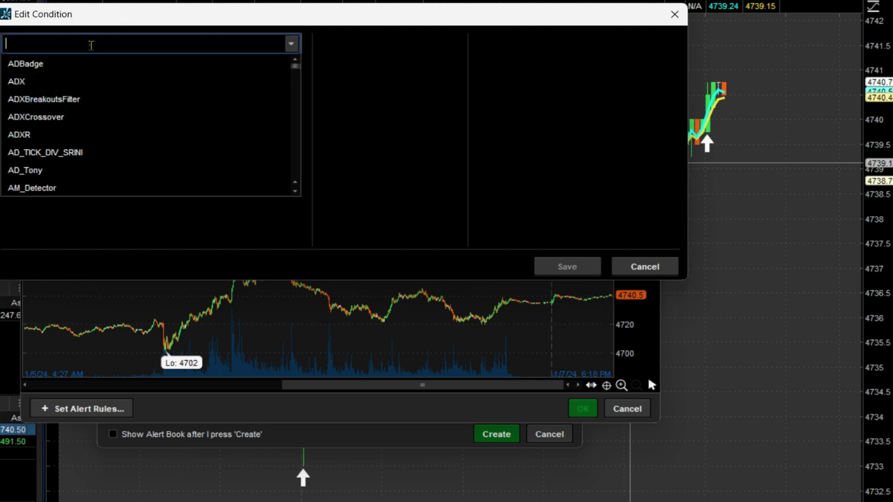
text(rg)
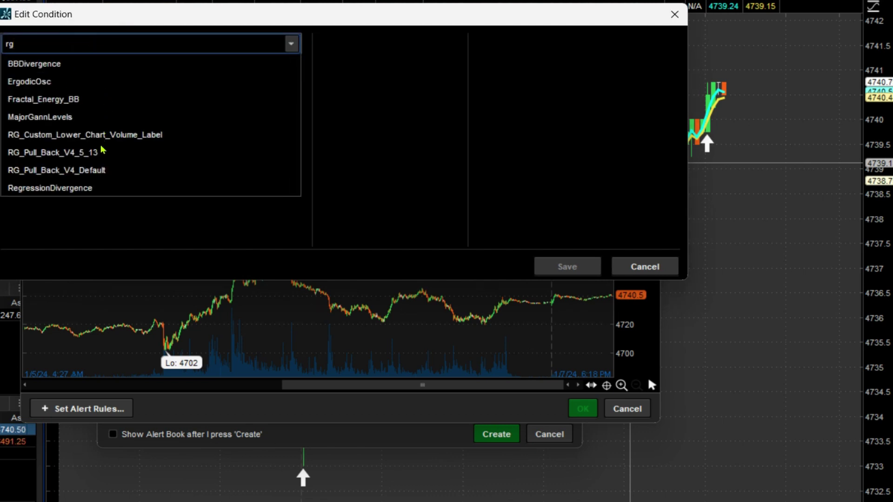
click(92, 170)
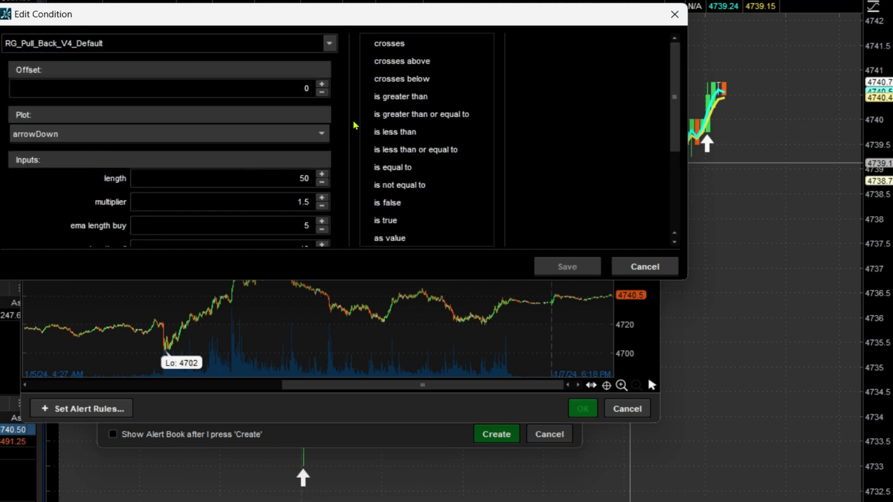
Set ema length buy 3, ema length sell 5, and both vol change pct thresholds to .25
scroll(674, 100, down, 3)
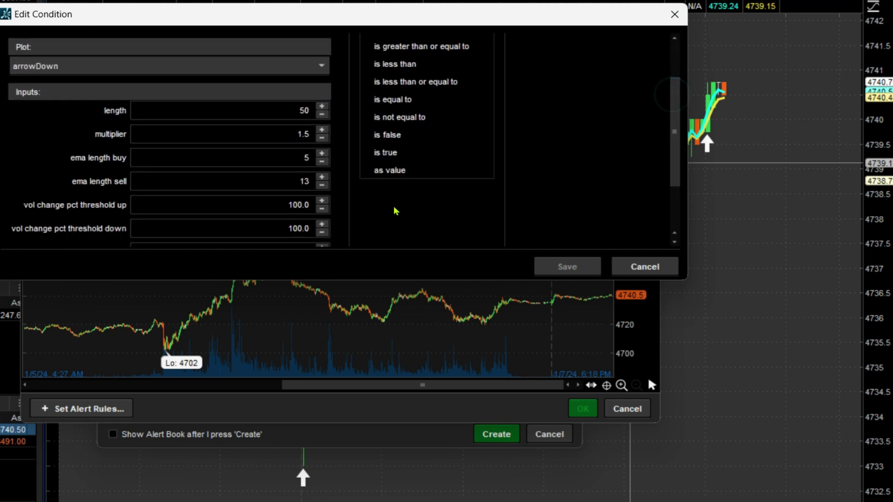
click(291, 154)
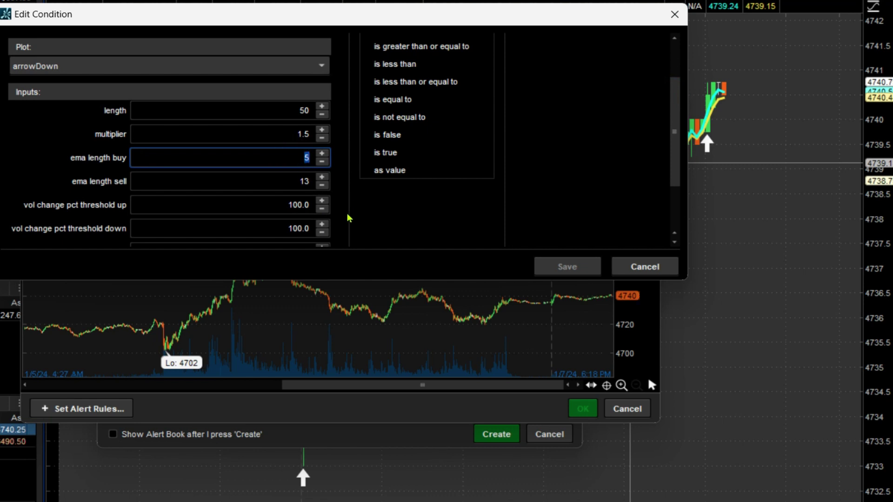
text(3)
click(291, 182)
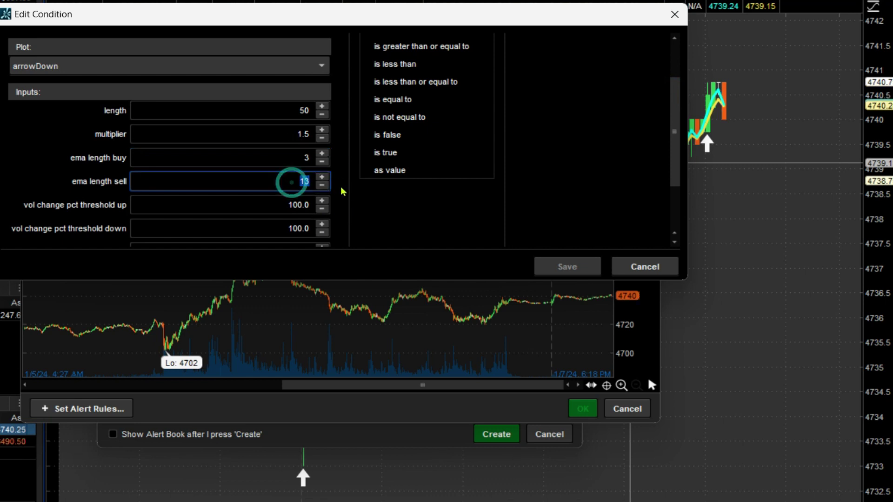
click(272, 205)
drag(305, 206, 310, 206)
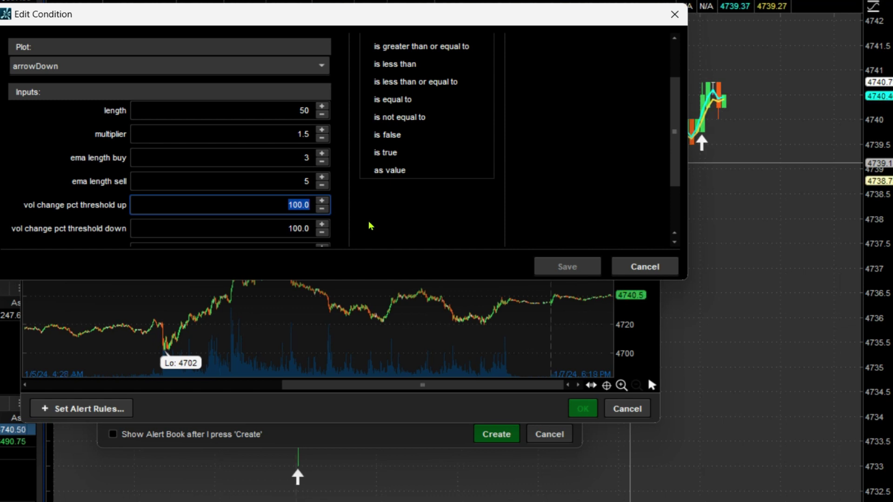
text(.25)
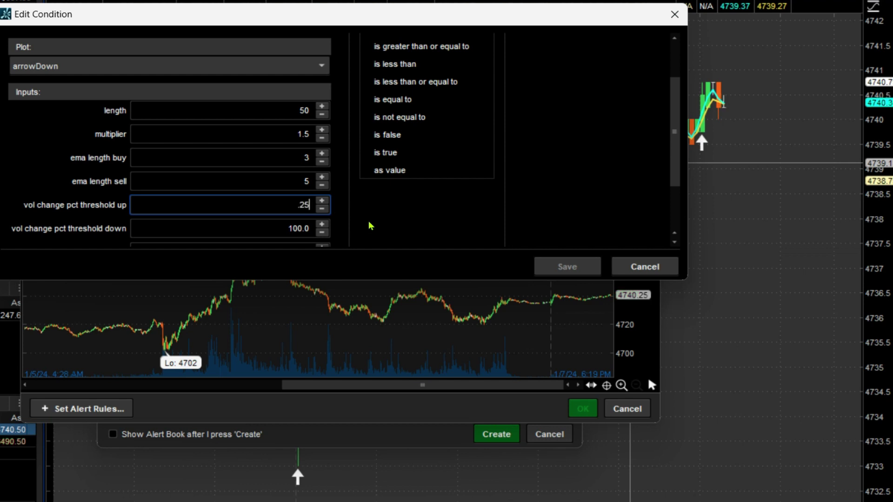
click(286, 230)
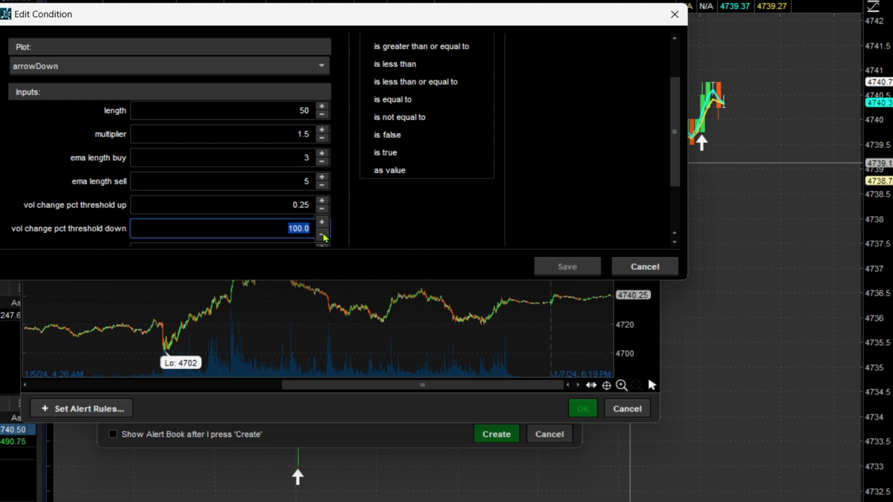
key(BackSpace)
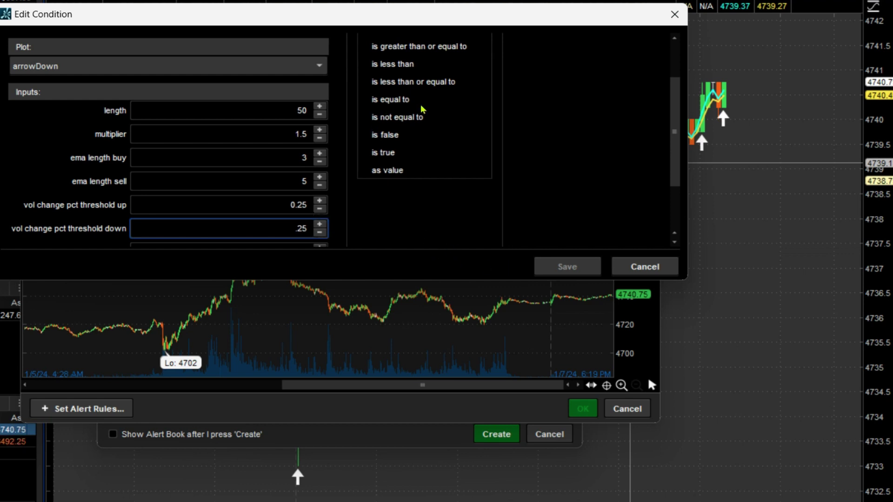
Make the arrowDown condition trigger when 'is true', save it, confirm the notice, and create the alert
click(384, 158)
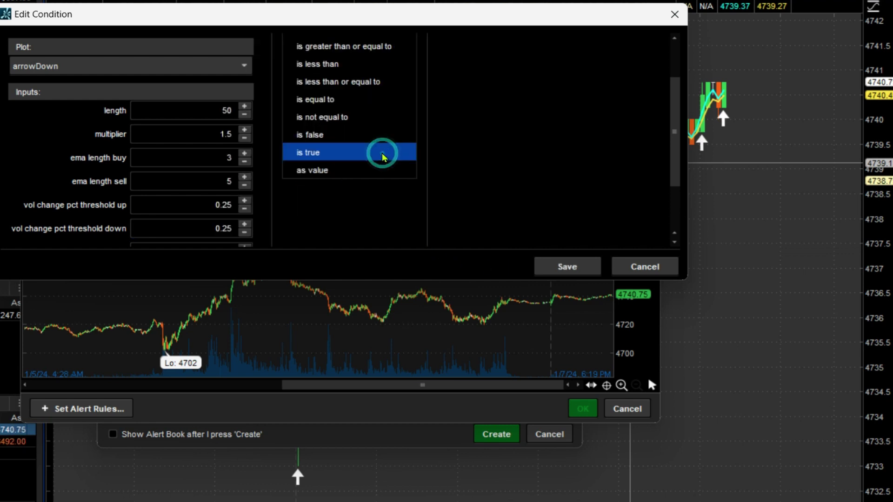
click(566, 266)
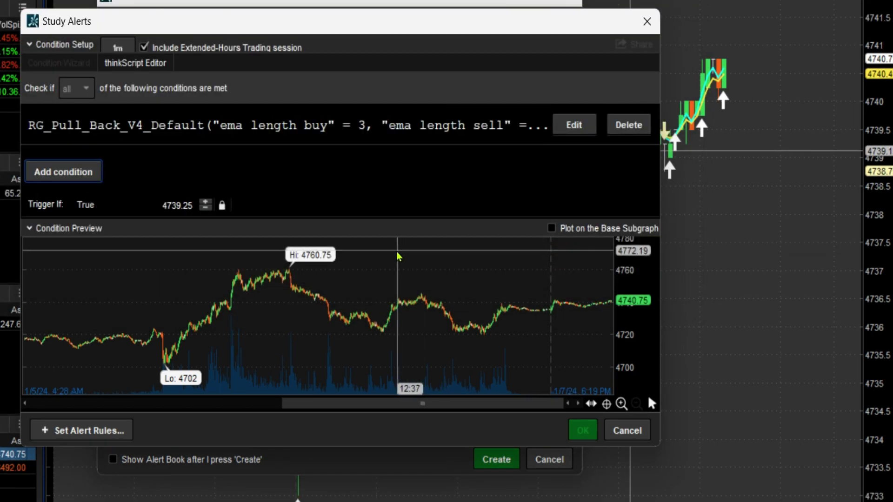
click(583, 431)
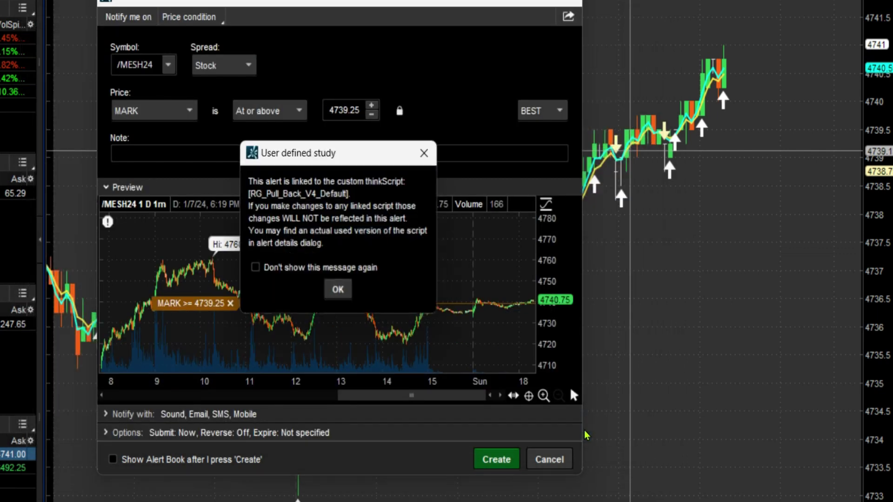
click(348, 289)
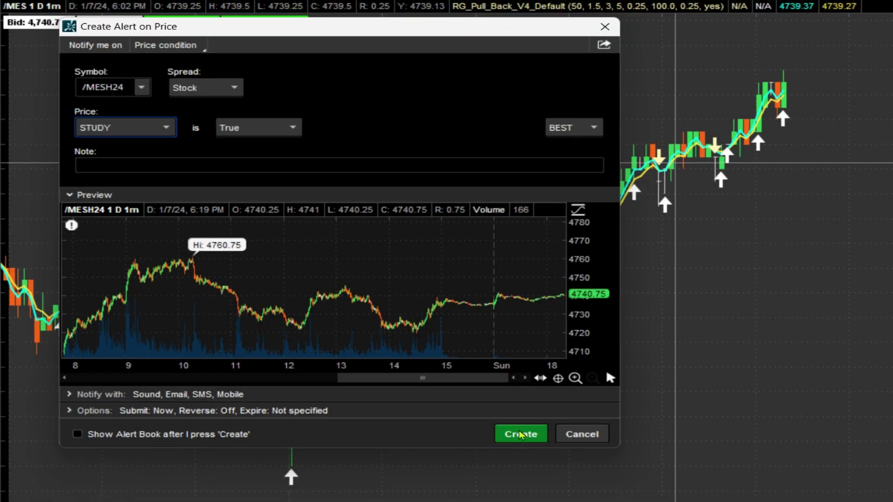
click(520, 434)
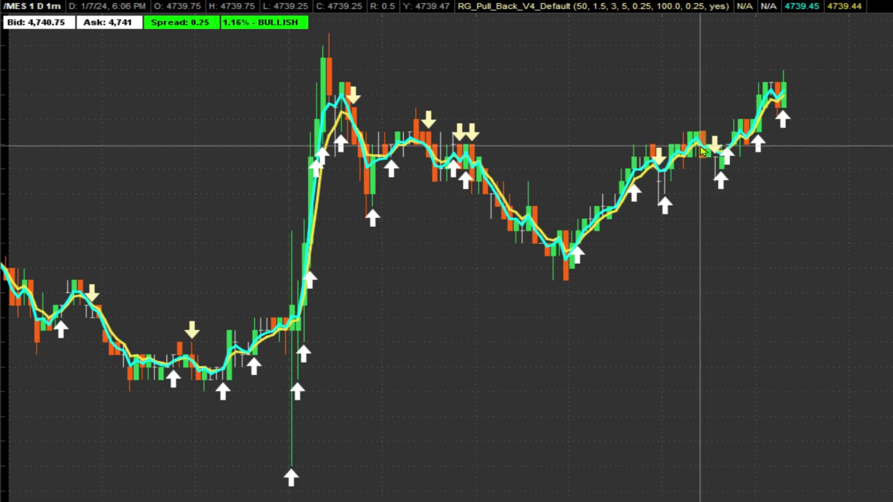
Start another single price alert on /MESH24 from the chart and open its Price trigger list
right_click(700, 146)
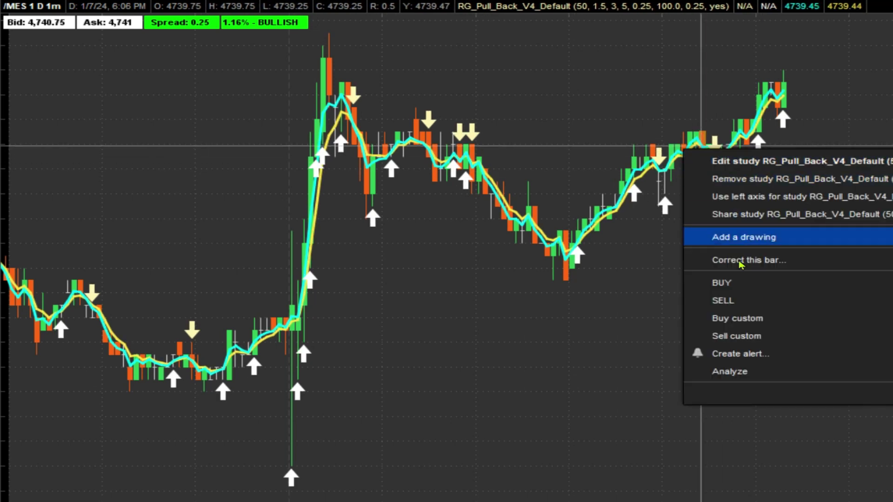
mouse_move(741, 358)
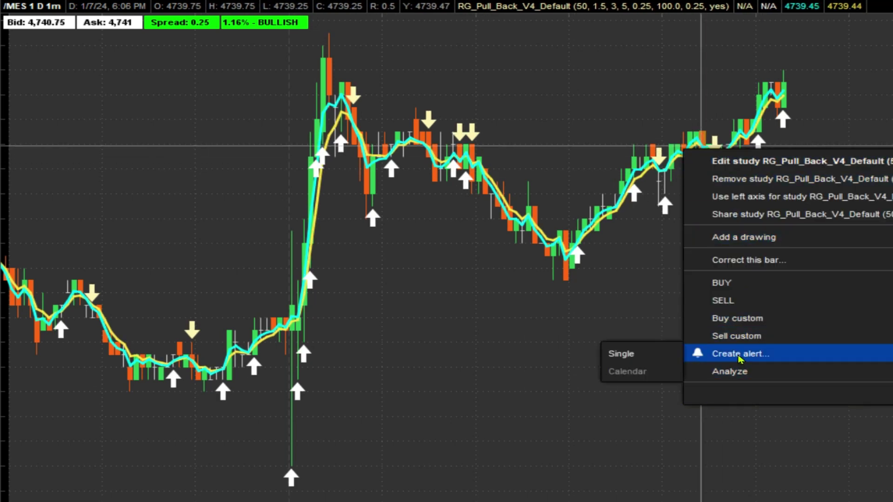
click(607, 356)
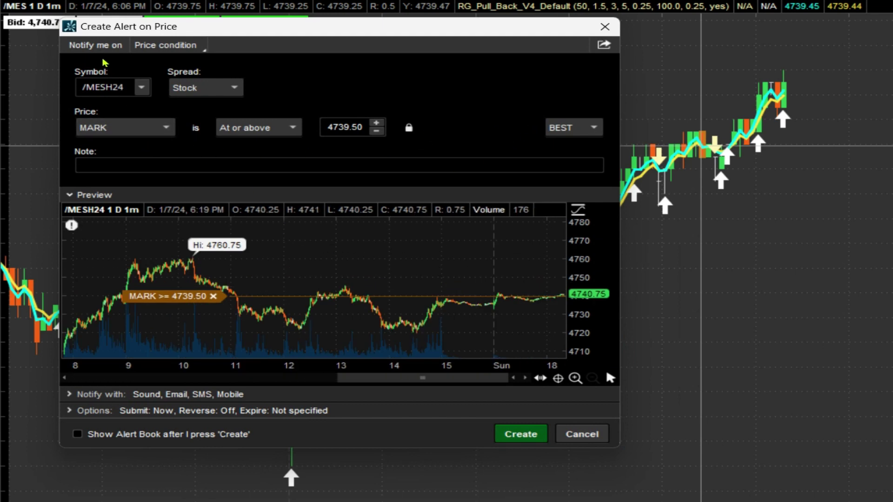
click(160, 126)
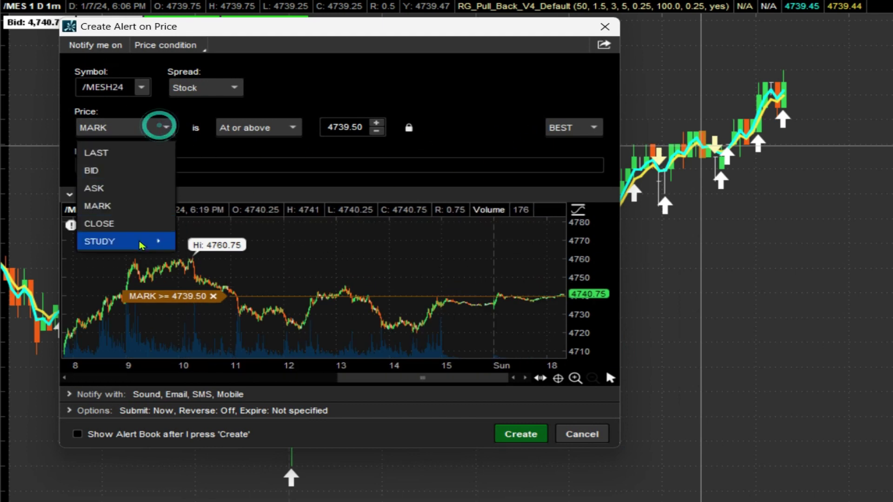
Switch the RG_Pull_Back_V4_Default condition's plot from arrowDown to arrowUp in Study Alerts
mouse_move(142, 245)
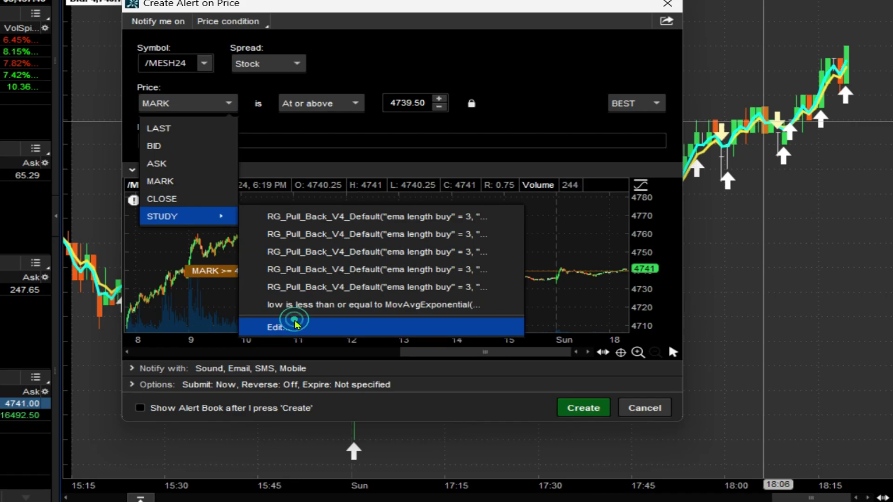
click(296, 326)
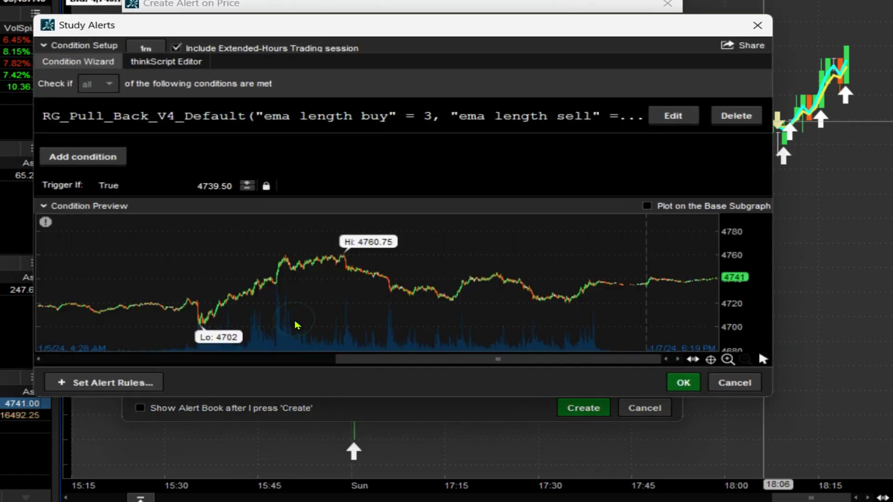
click(673, 116)
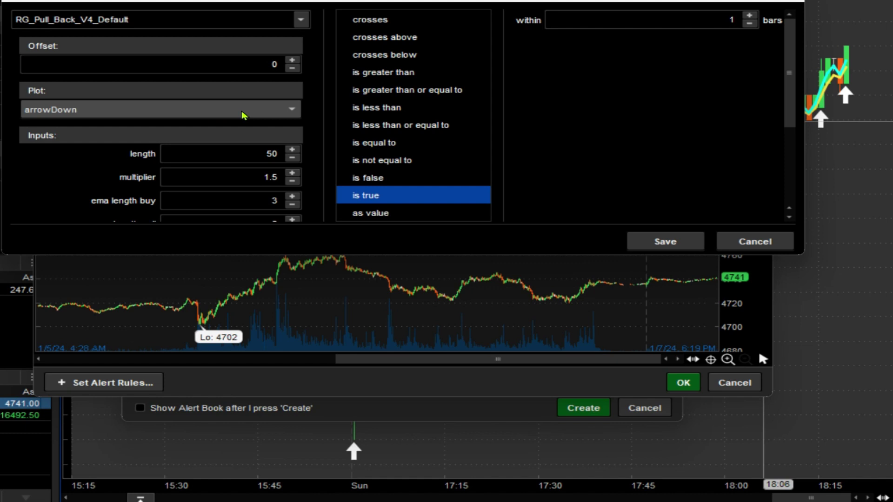
click(207, 112)
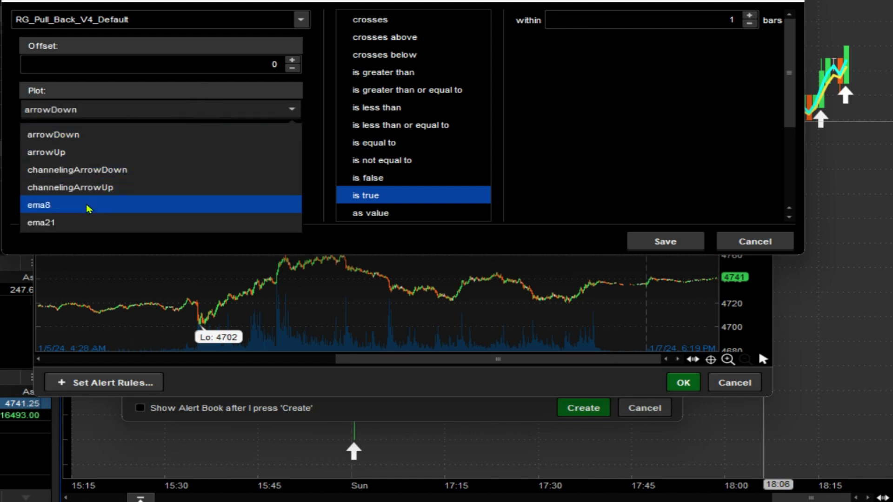
click(101, 112)
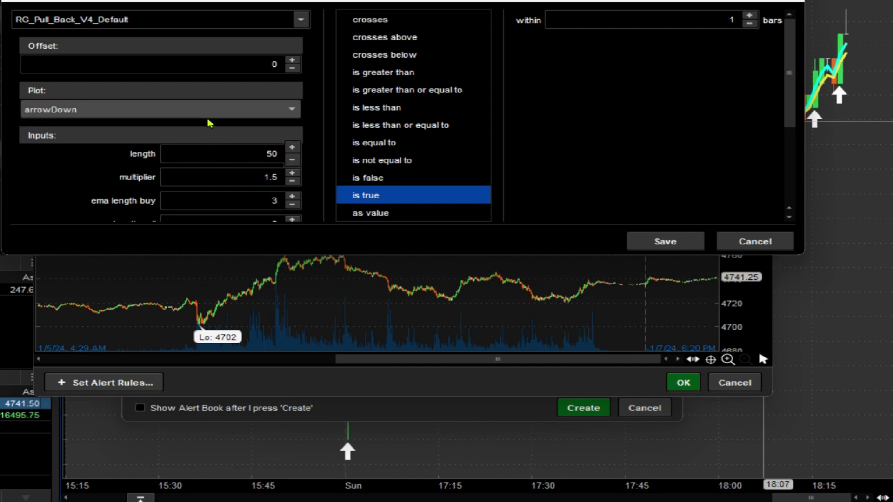
click(197, 110)
click(85, 151)
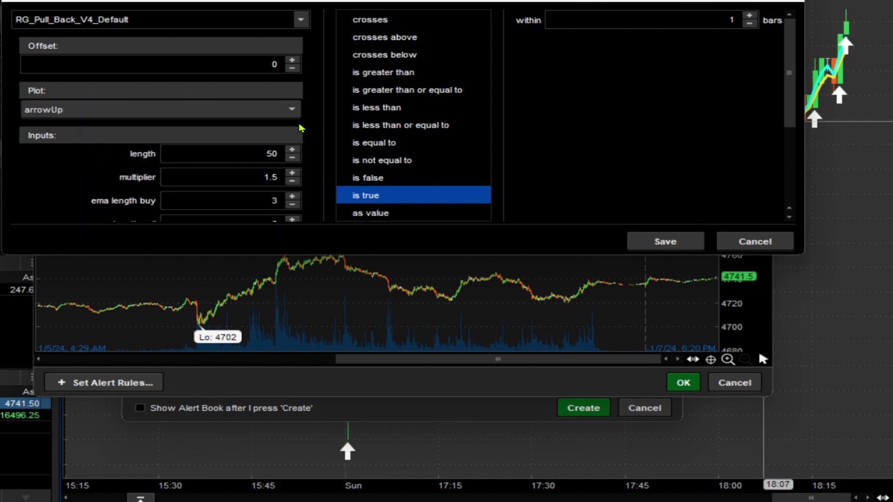
scroll(238, 172, down, 3)
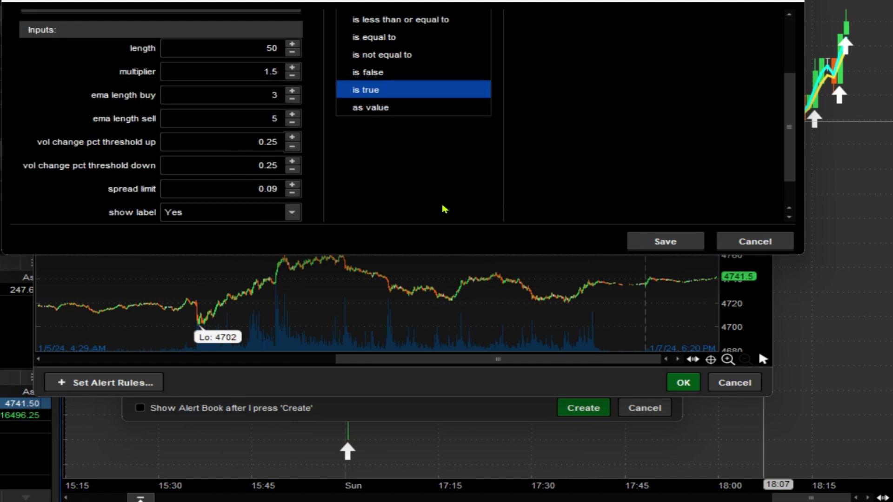
Save the arrowUp condition, acknowledge the user-defined study notice, and create the alert
click(663, 242)
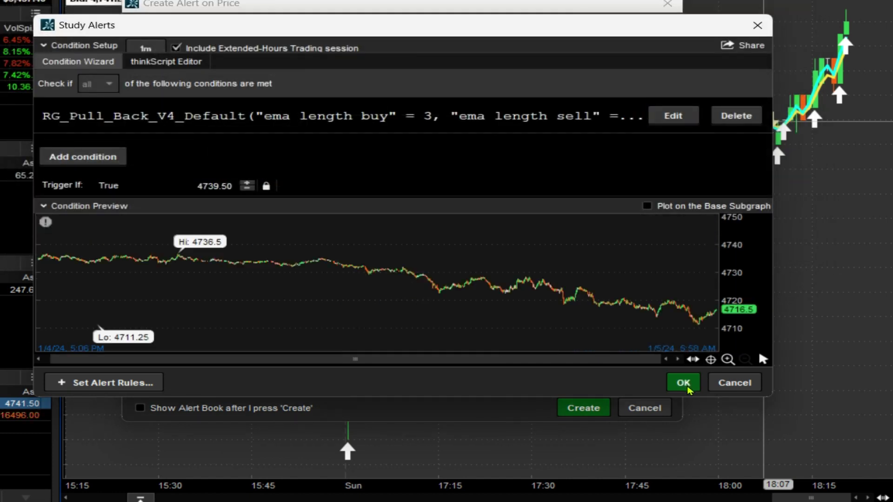
click(685, 385)
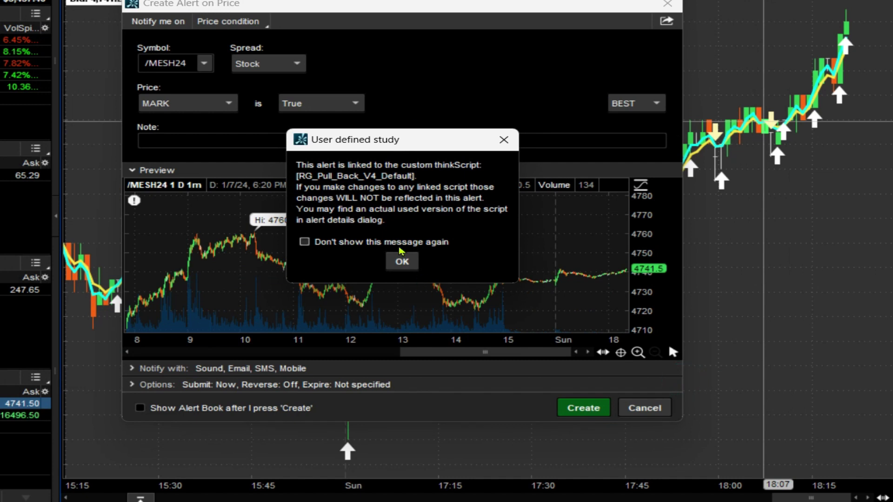
click(402, 258)
click(597, 405)
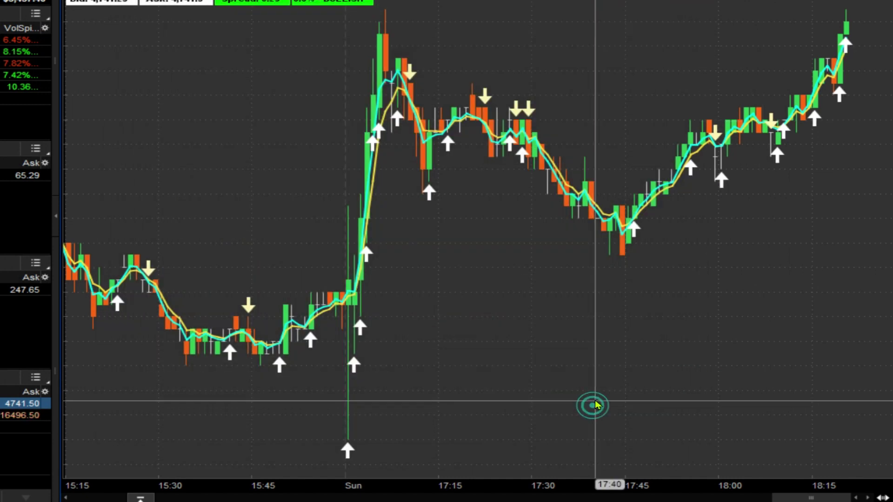